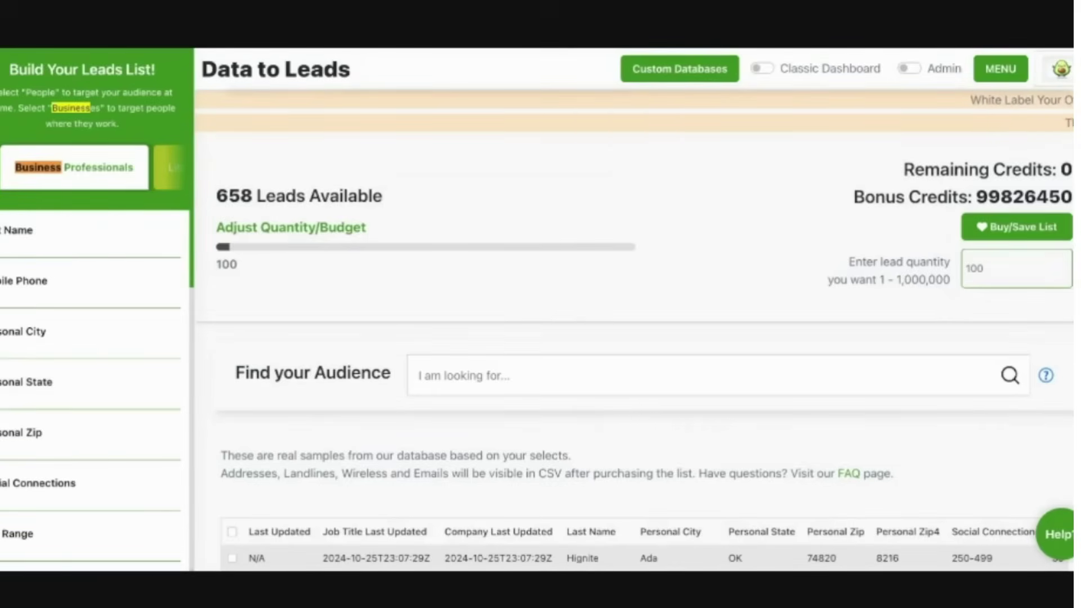
- Load the Business Professionals tab and highlight its 29,141,406 leads-available count
key(BackSpace)
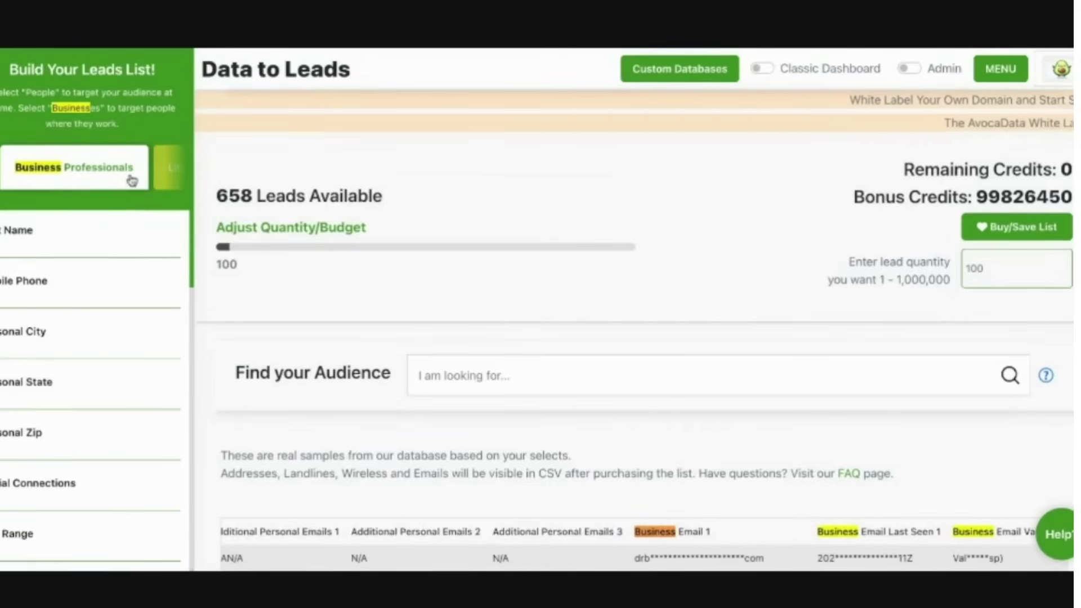
click(136, 163)
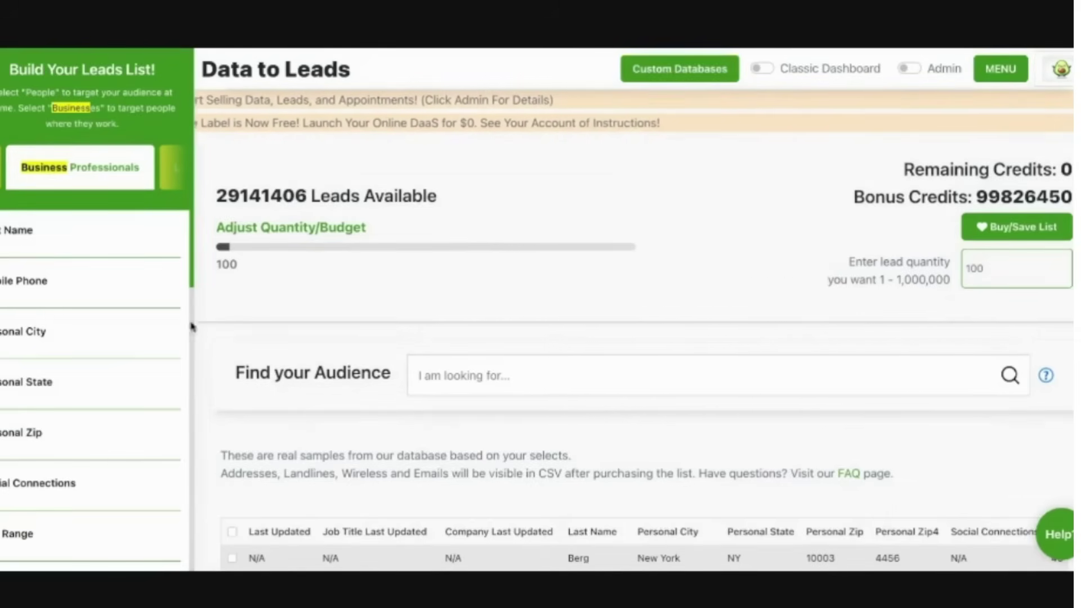
drag(216, 195, 437, 196)
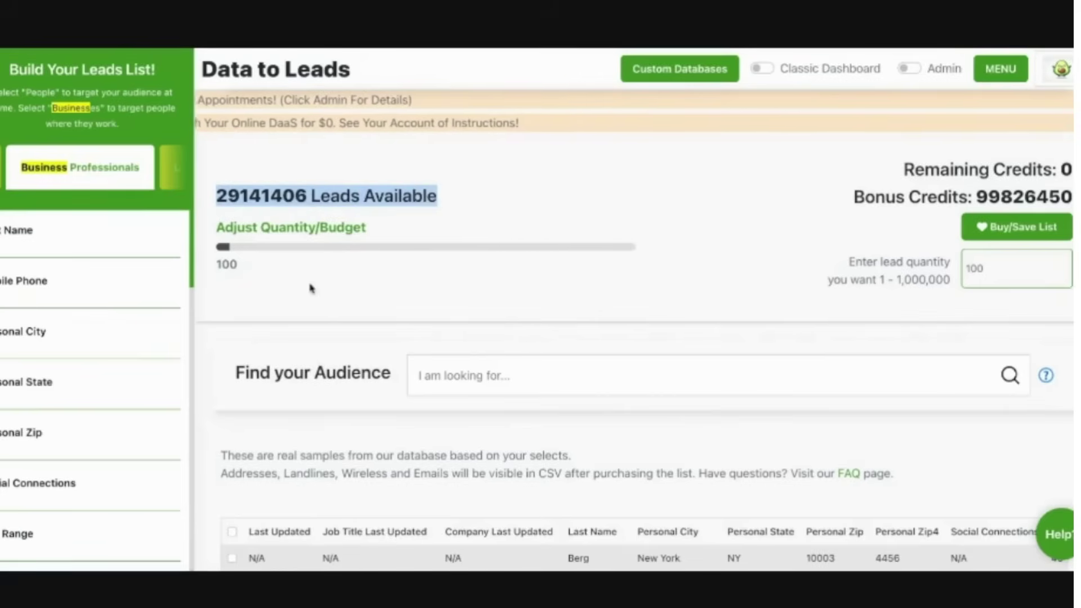
click(216, 196)
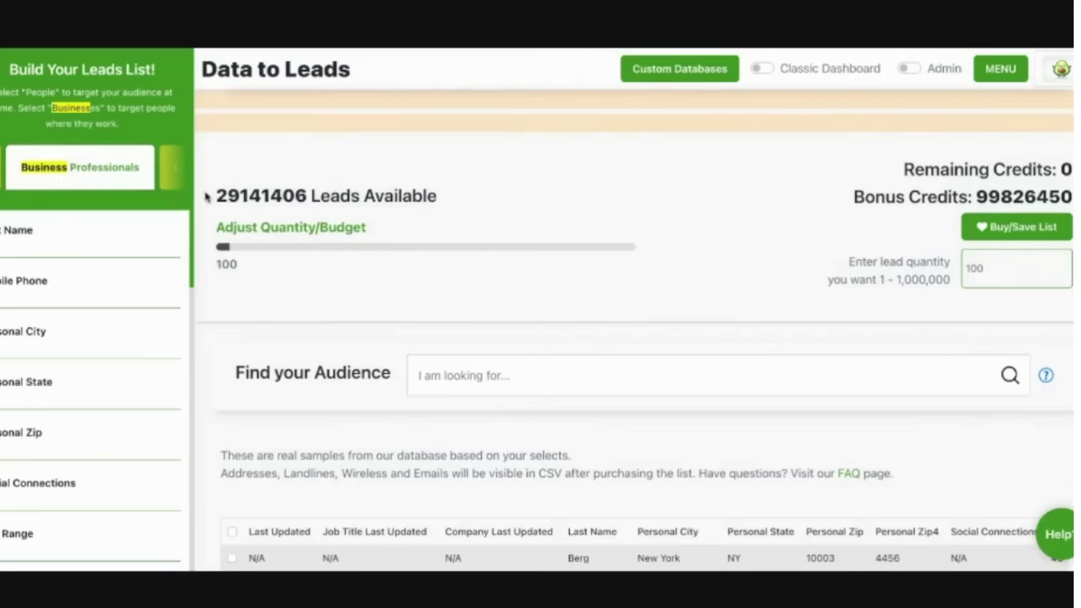
drag(207, 197, 329, 197)
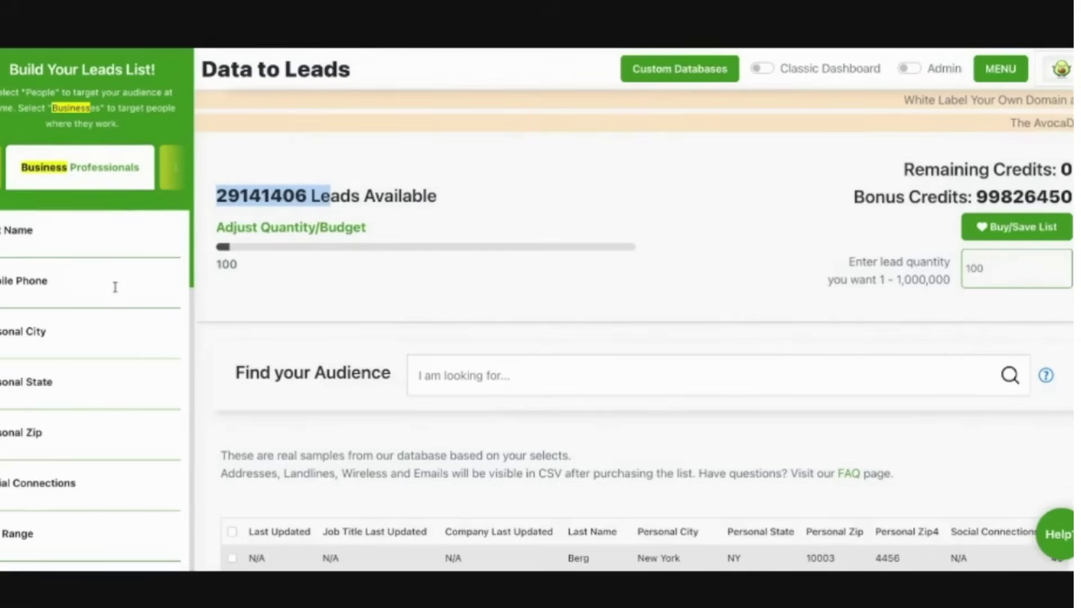
scroll(82, 383, down, 1)
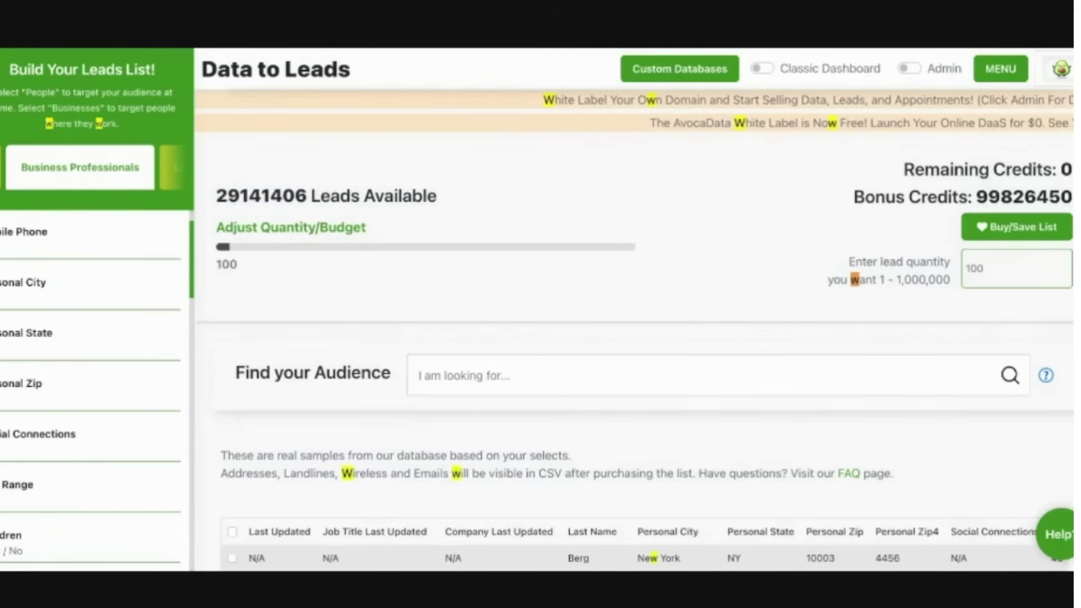
text(w)
scroll(90, 389, down, 5)
scroll(84, 304, up, 1)
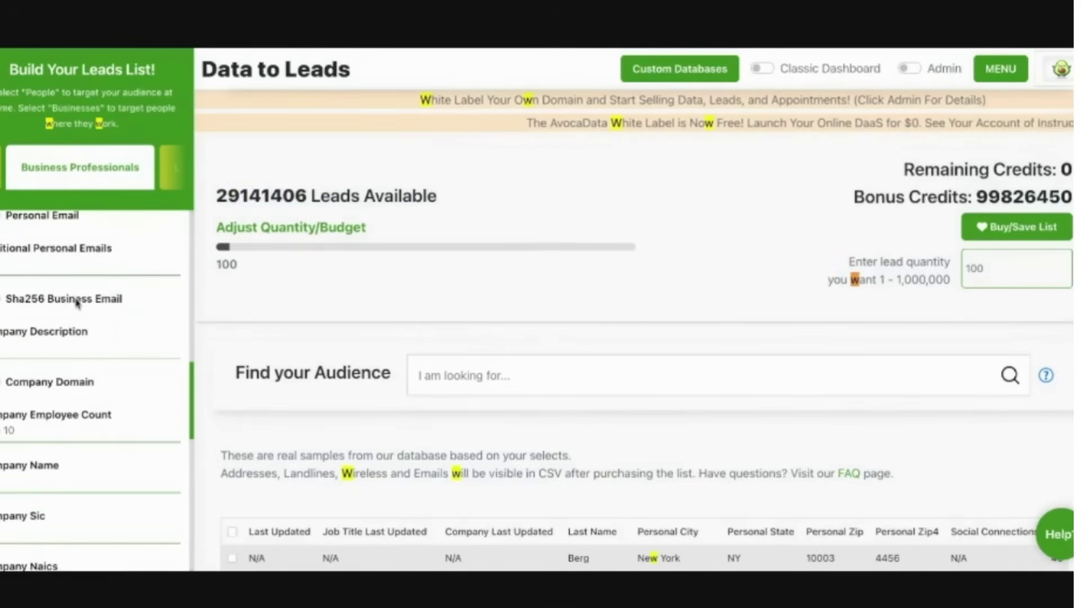
text(s)
- Filter the Personal City field to Seattle and run the search
key(BackSpace)
text(Personal)
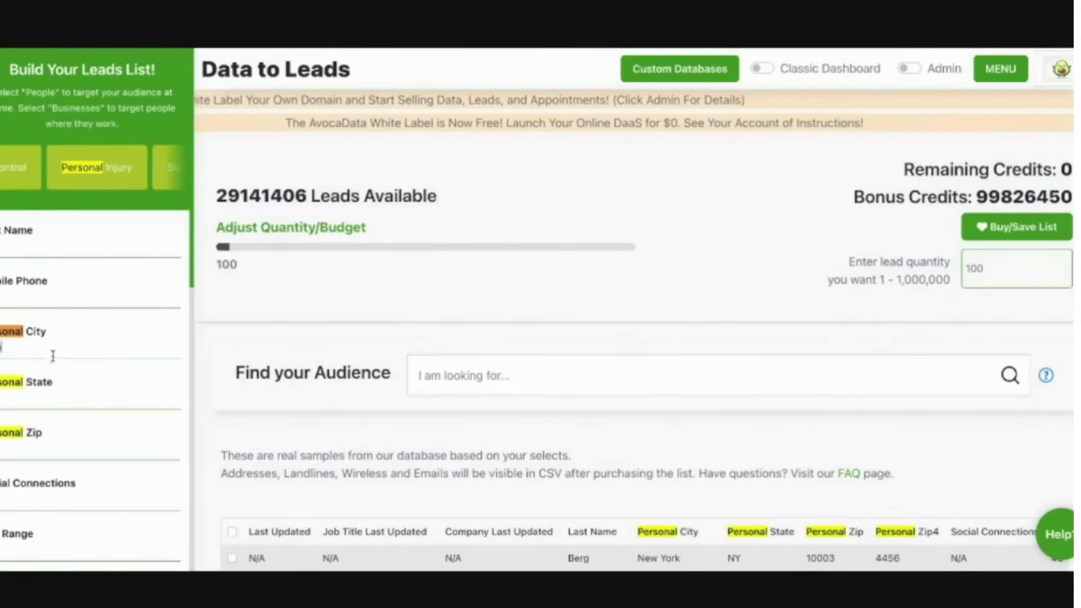
click(54, 346)
text(Seattle)
scroll(85, 371, down, 3)
scroll(84, 372, down, 5)
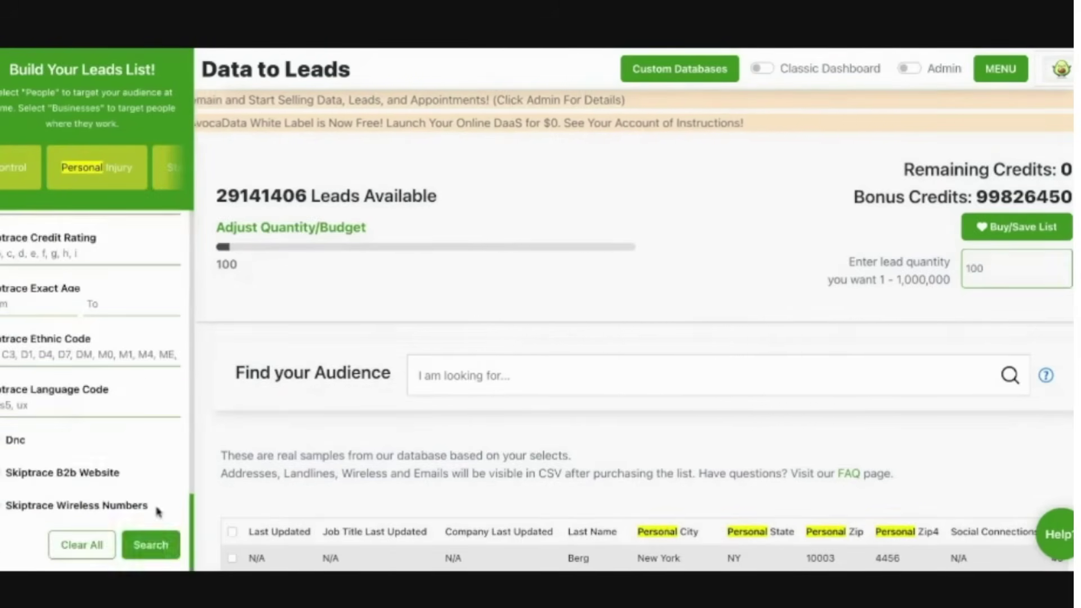
click(163, 544)
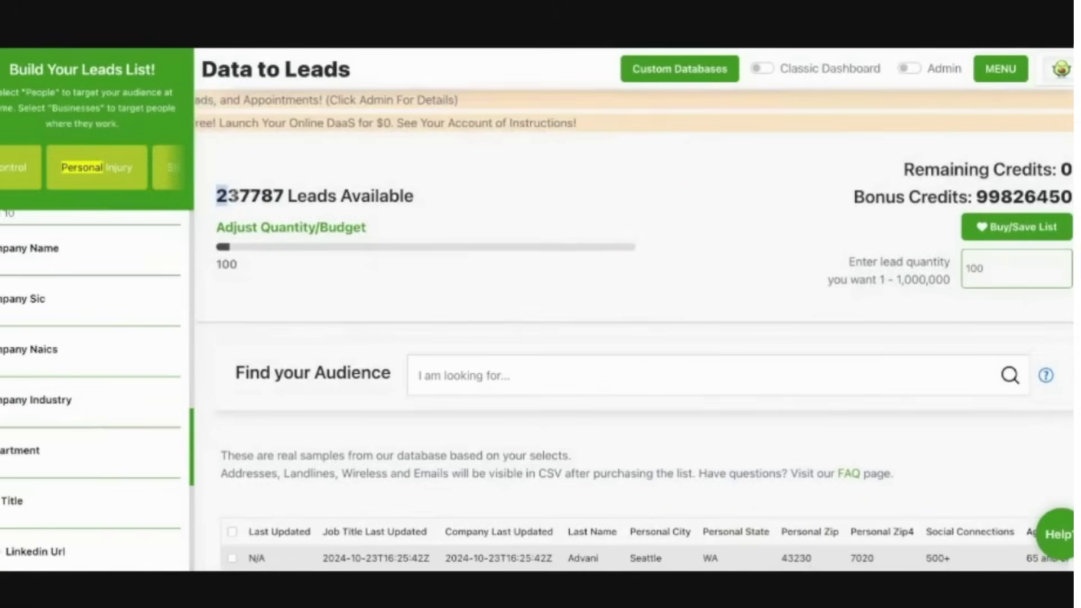
scroll(73, 325, up, 3)
scroll(51, 363, up, 3)
scroll(25, 414, up, 3)
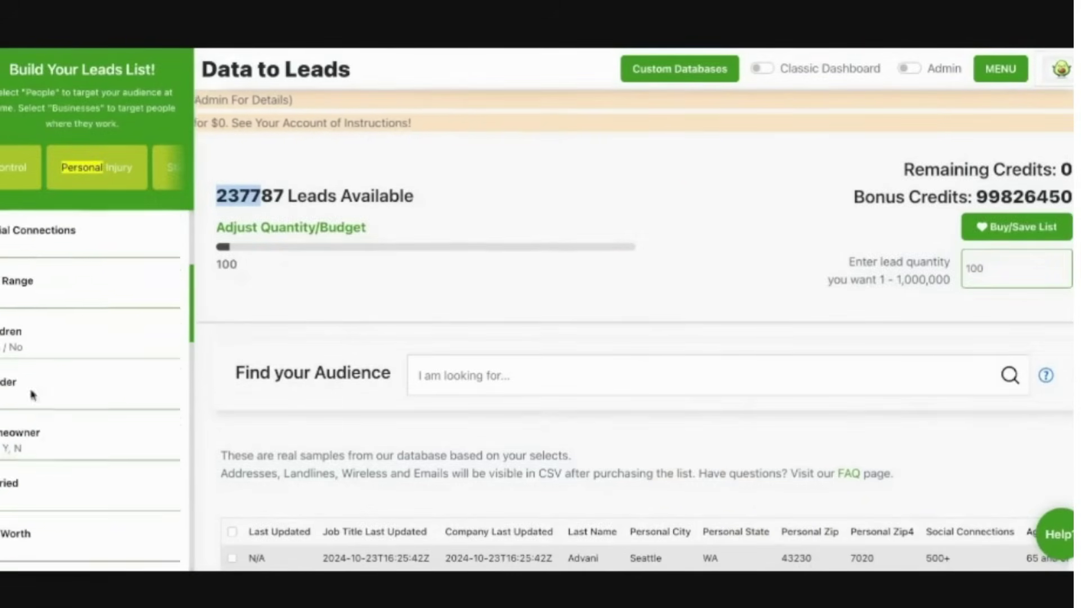
scroll(5, 463, up, 2)
scroll(76, 410, down, 3)
scroll(101, 338, down, 5)
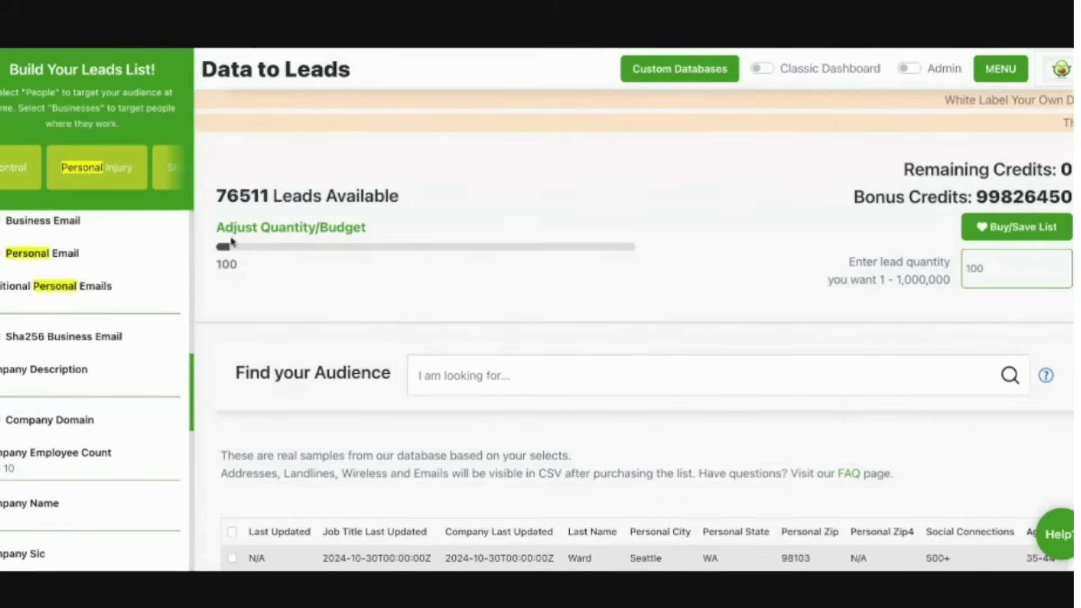
scroll(474, 278, down, 3)
scroll(669, 356, down, 3)
scroll(668, 357, right, 3)
scroll(668, 356, right, 1)
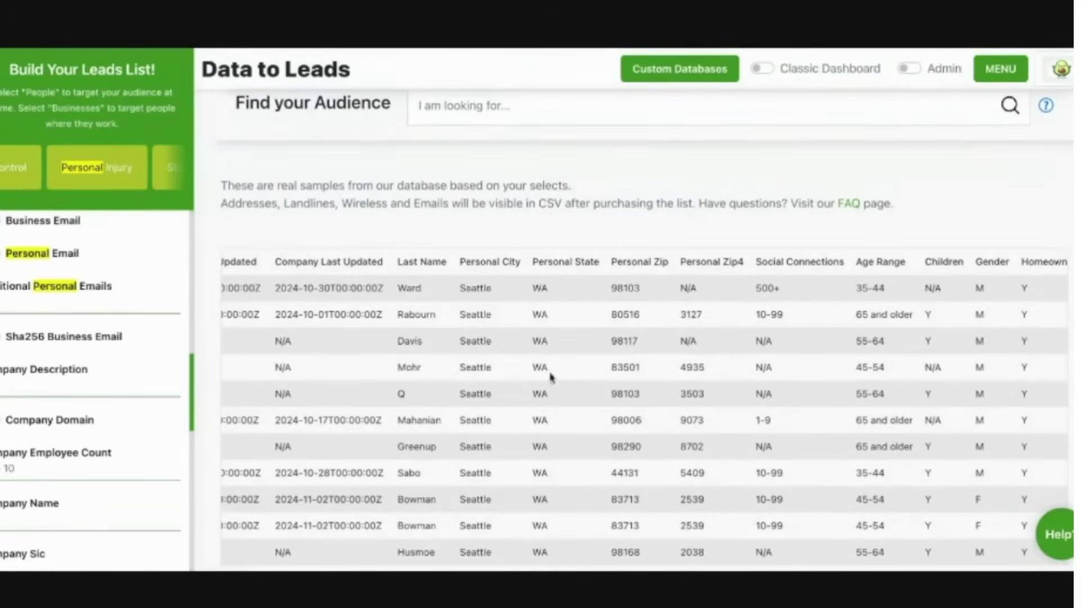
scroll(17, 457, down, 3)
scroll(21, 338, down, 3)
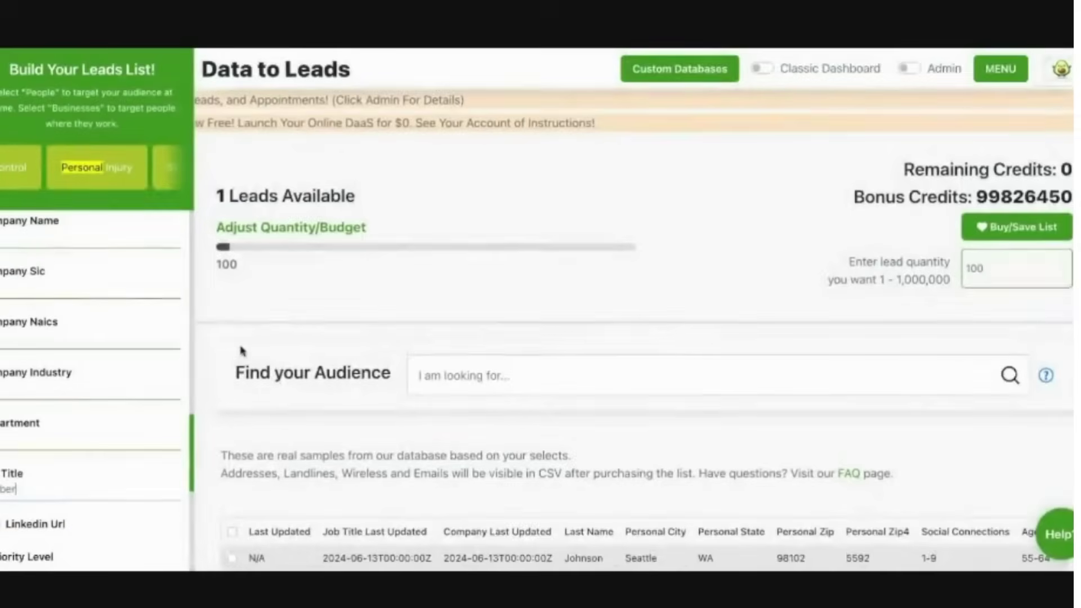
scroll(254, 339, down, 1)
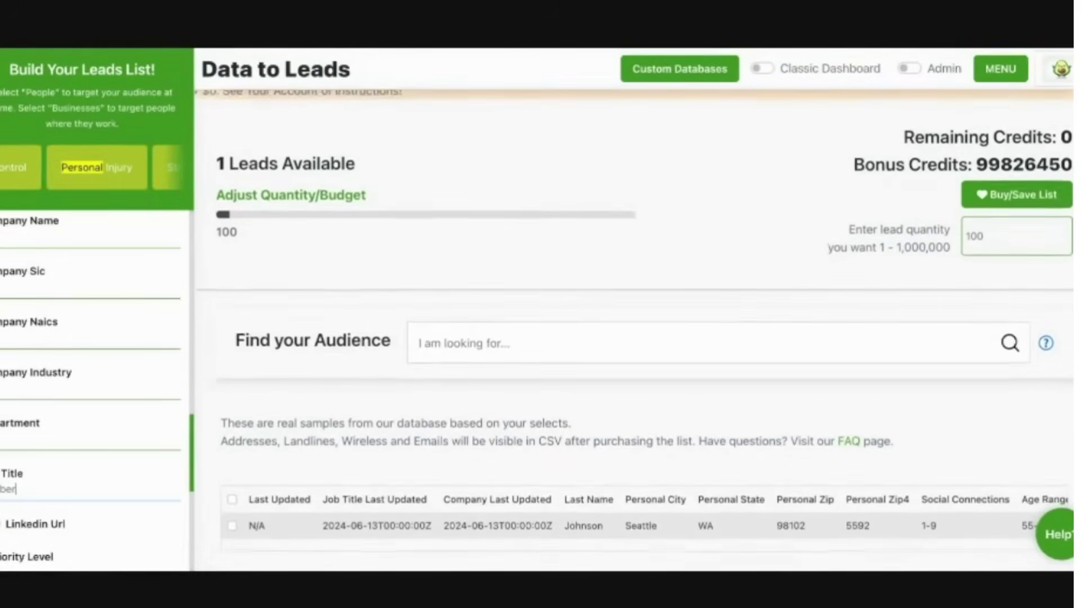
scroll(591, 515, right, 5)
- Find the Personal Phone and Direct number columns in the Seattle lead's sample row
key(Return)
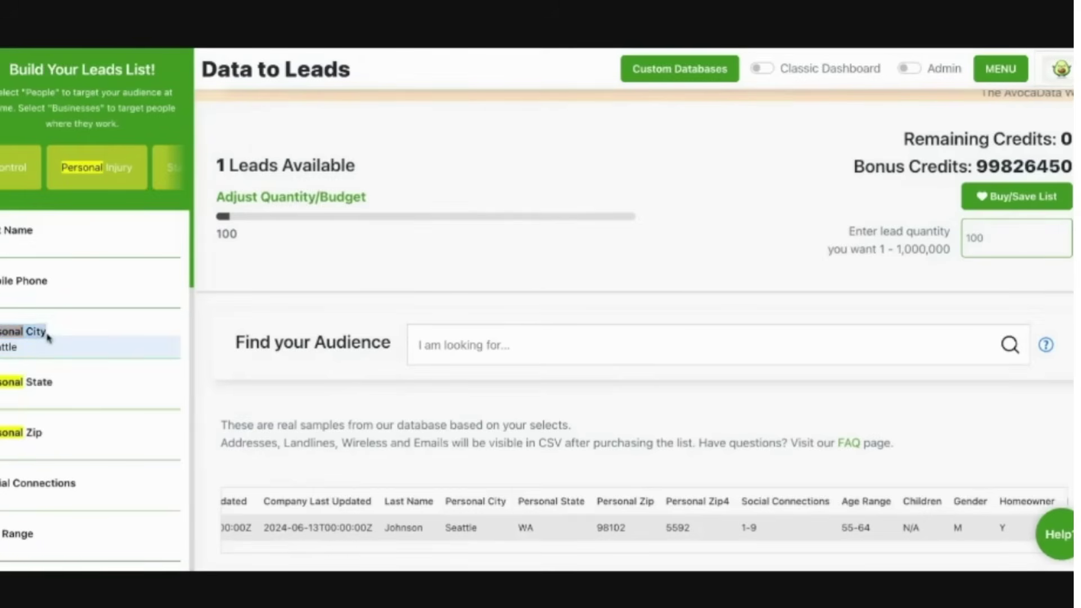
scroll(41, 398, down, 5)
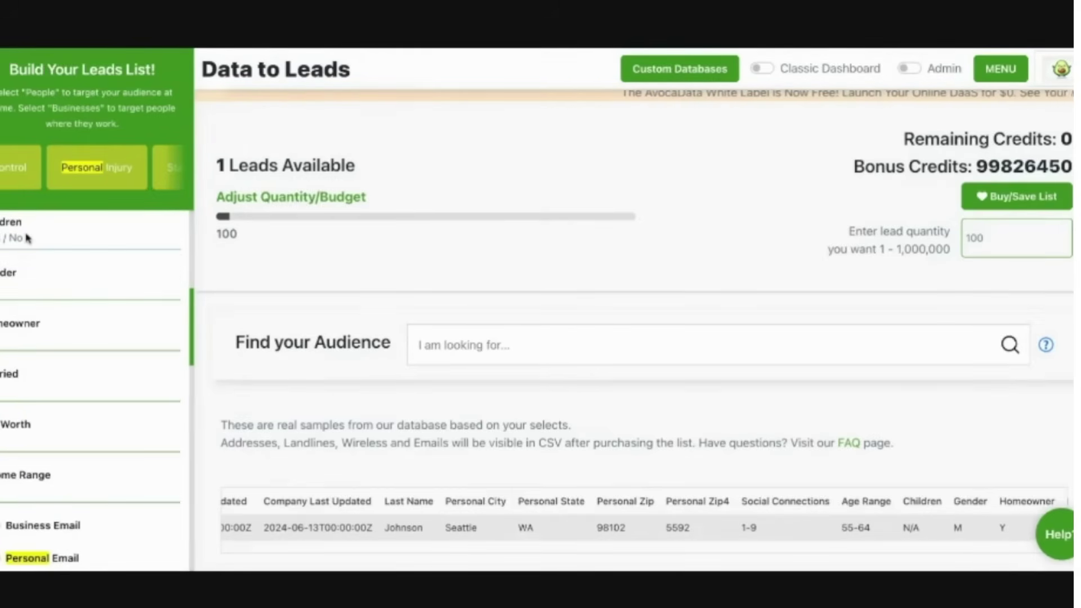
scroll(51, 307, down, 1)
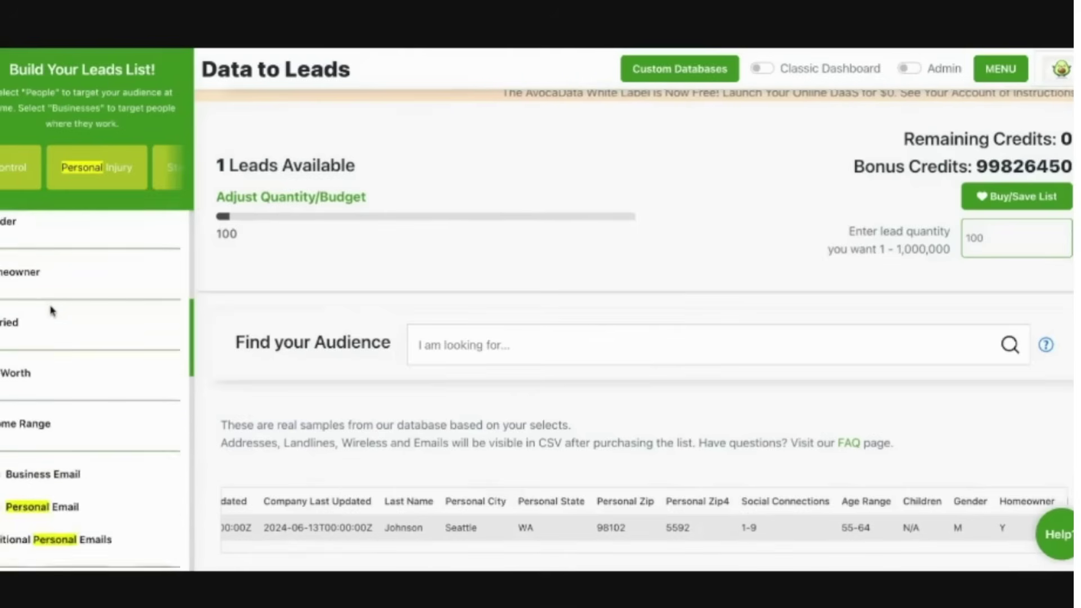
scroll(52, 311, down, 1)
scroll(34, 338, down, 1)
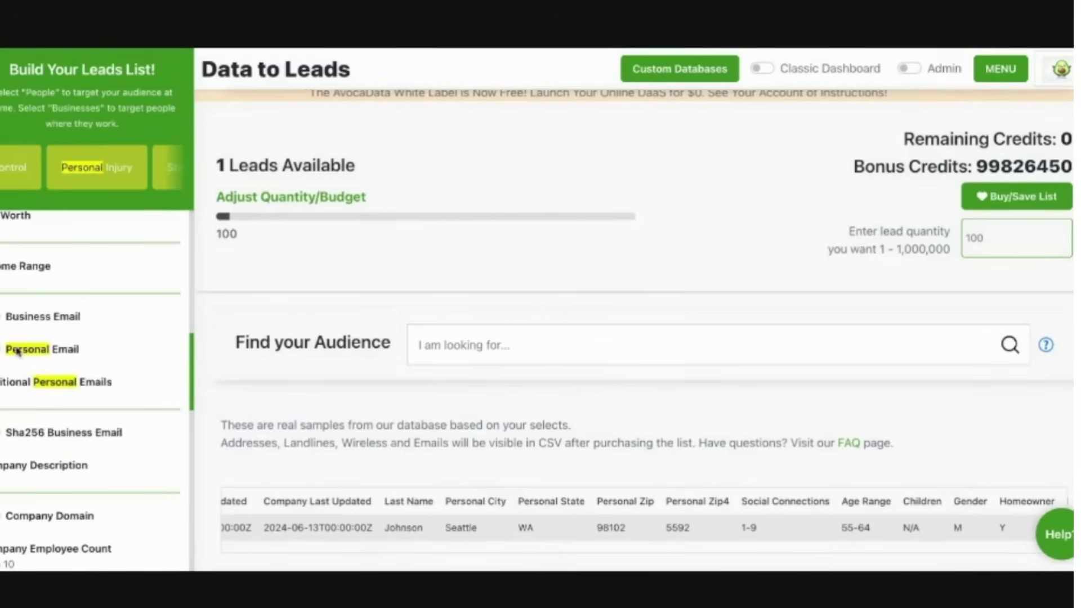
key(Return)
key(Return)
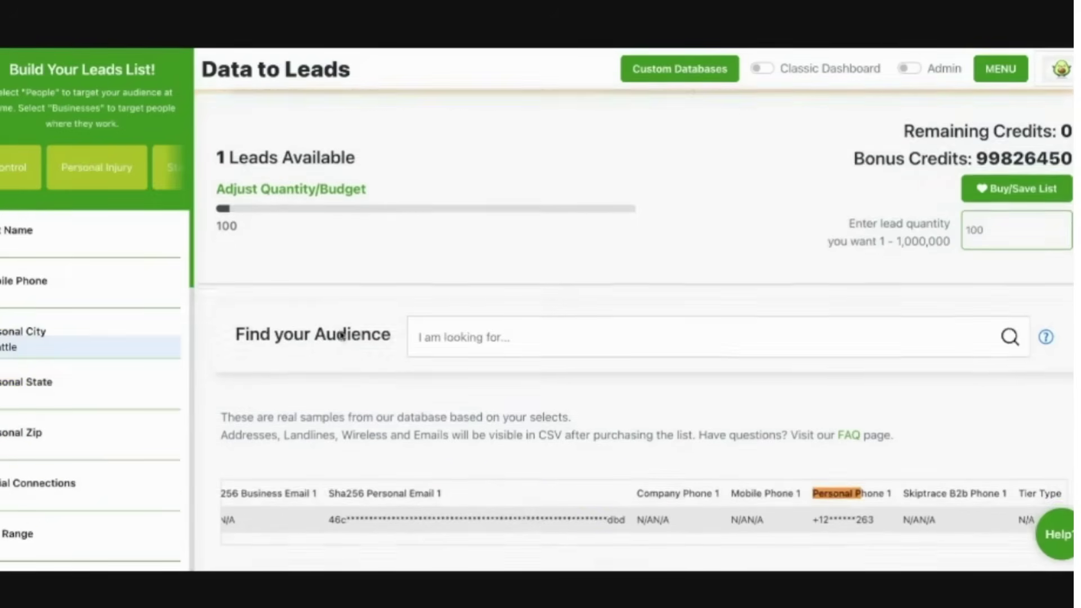
scroll(719, 461, up, 1)
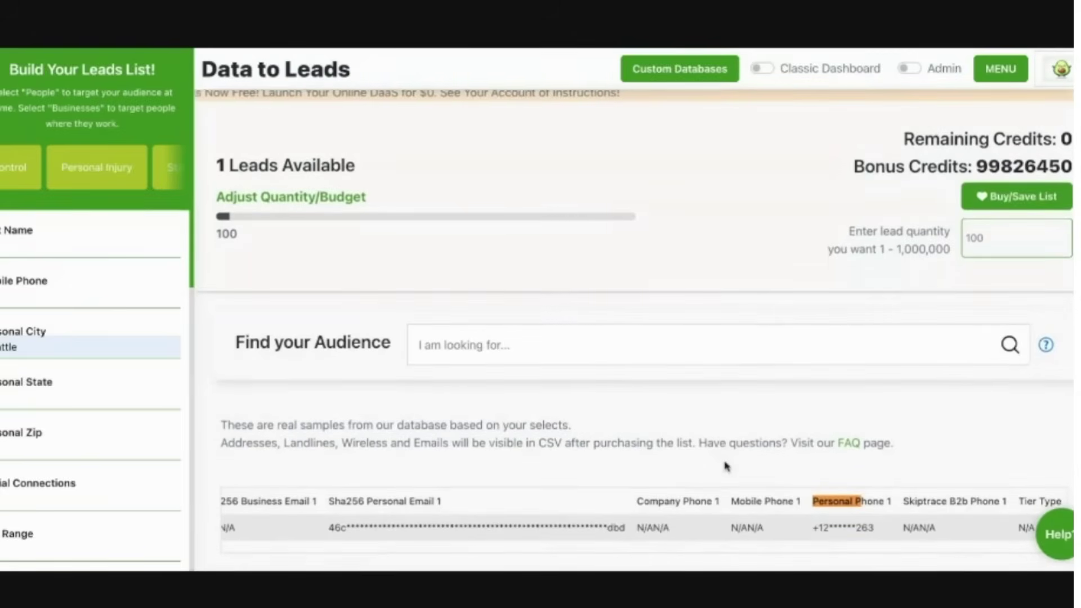
text(Direct)
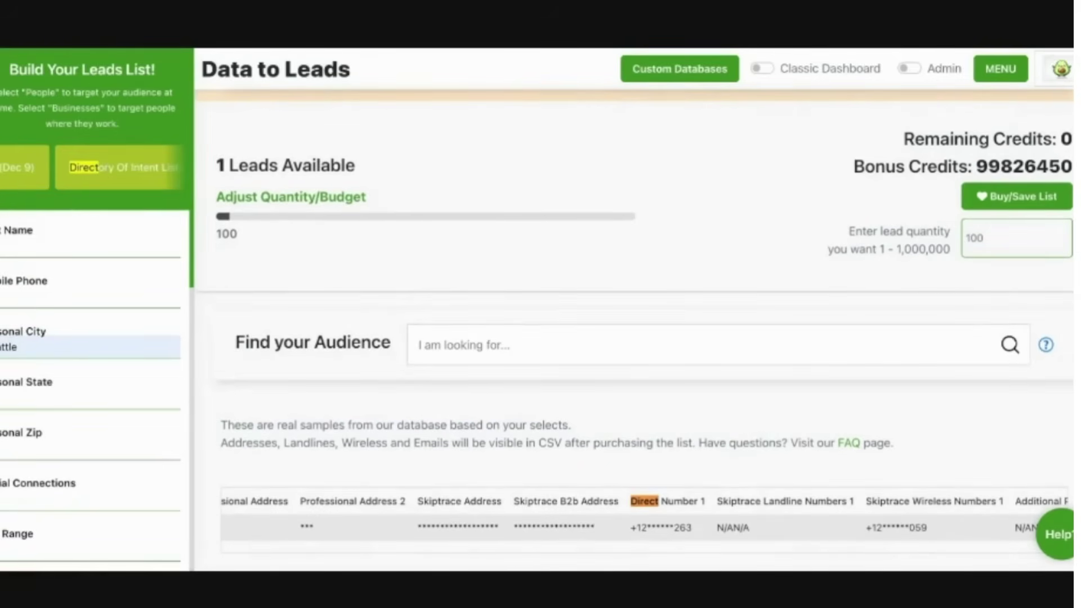
scroll(91, 390, down, 5)
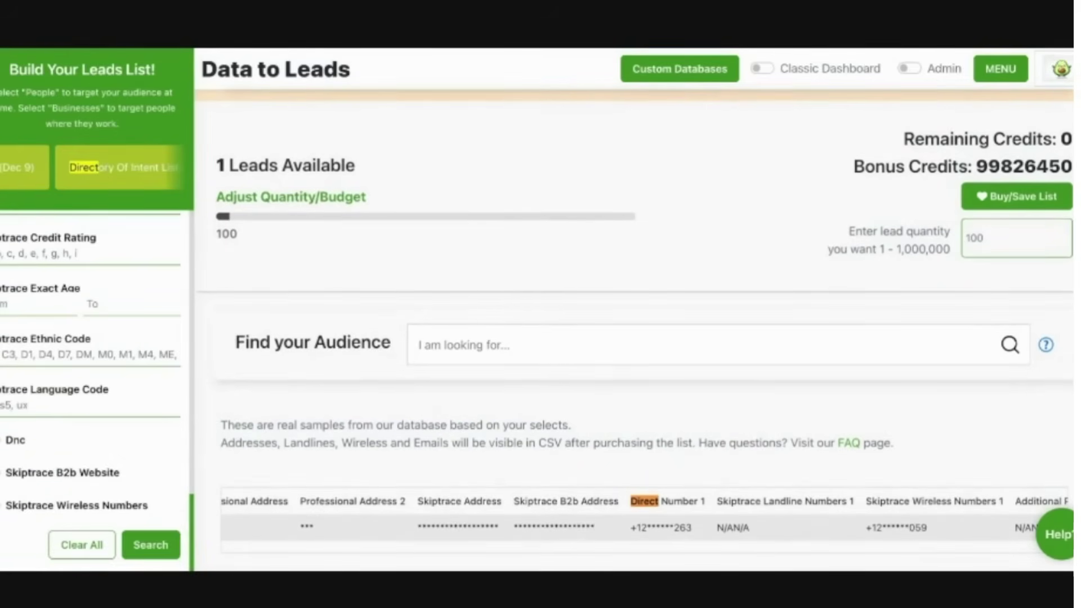
- Run the search with the current Seattle filters
click(141, 548)
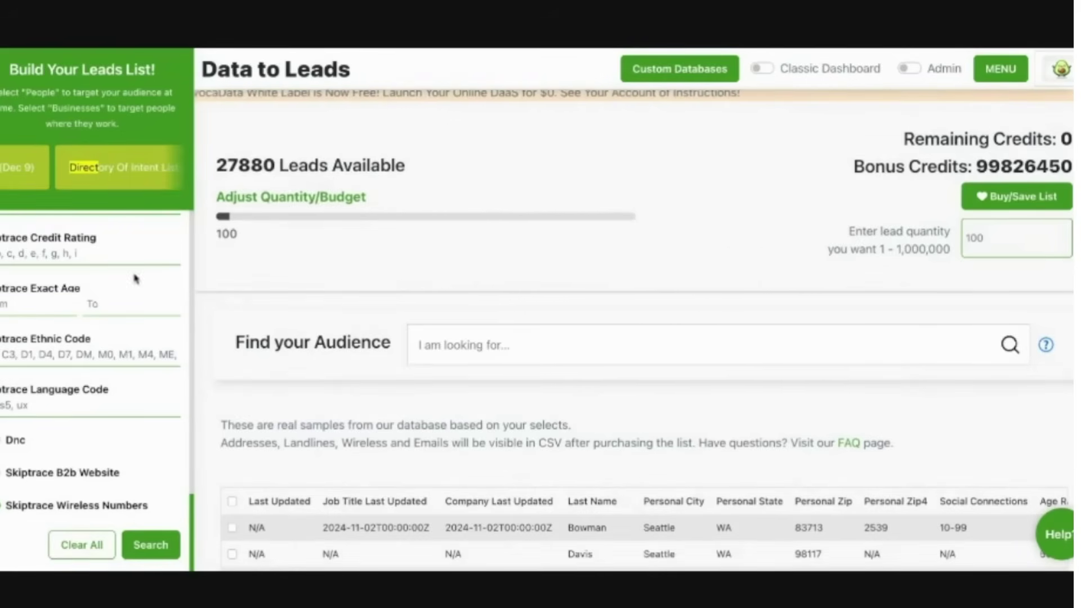
scroll(71, 194, right, 1)
scroll(71, 194, right, 3)
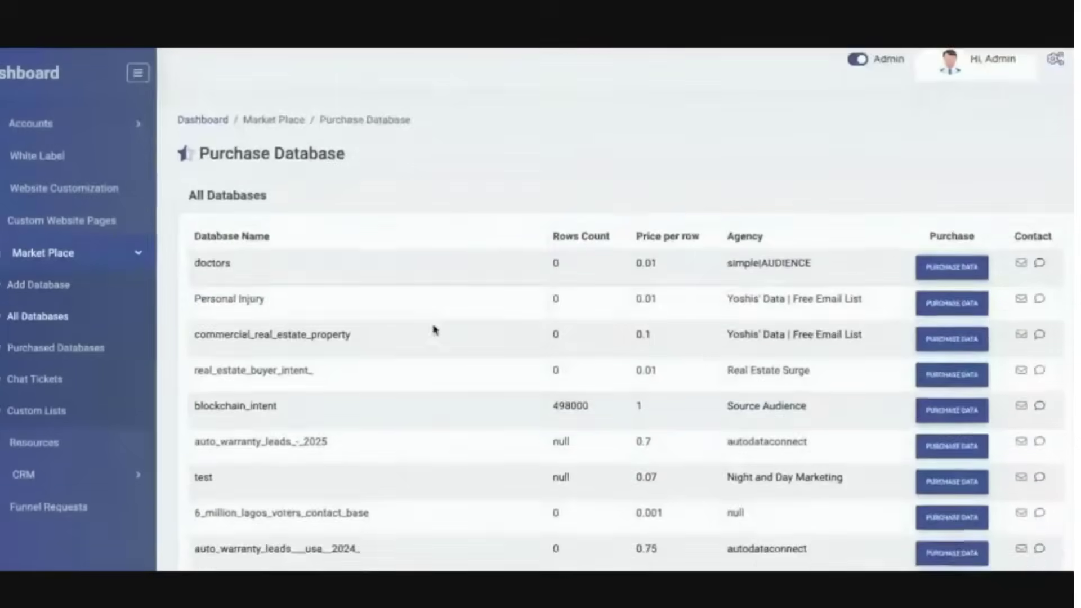
scroll(541, 437, down, 3)
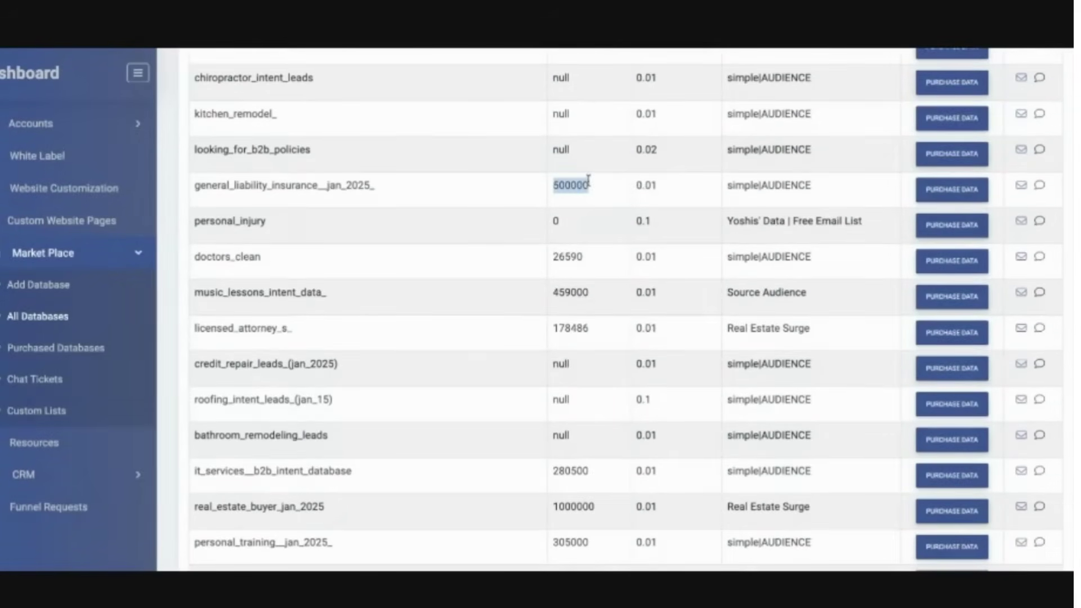
scroll(352, 244, down, 1)
scroll(290, 463, down, 1)
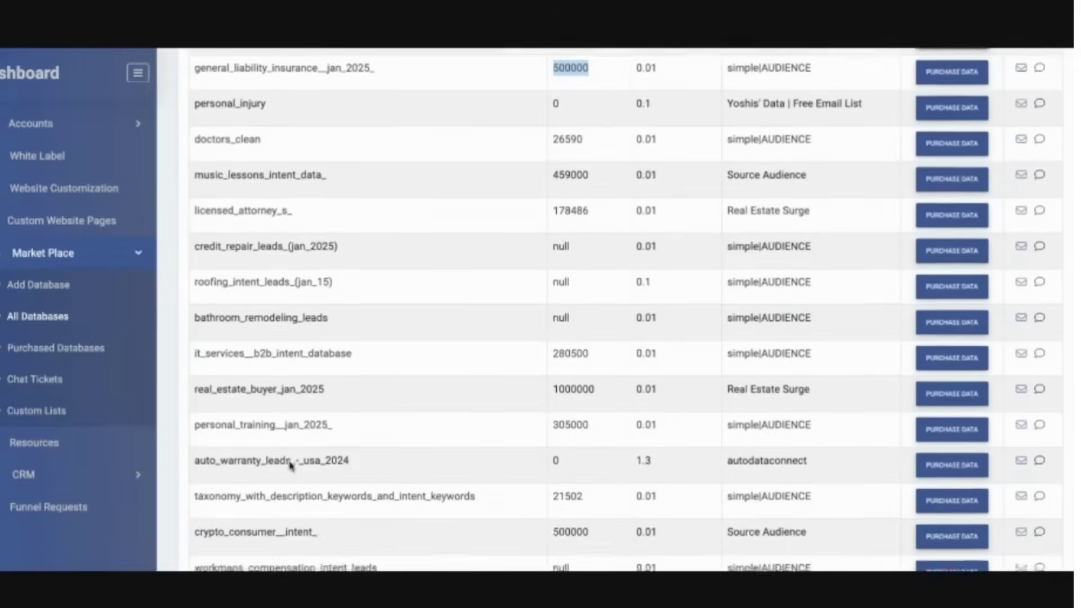
scroll(288, 456, down, 5)
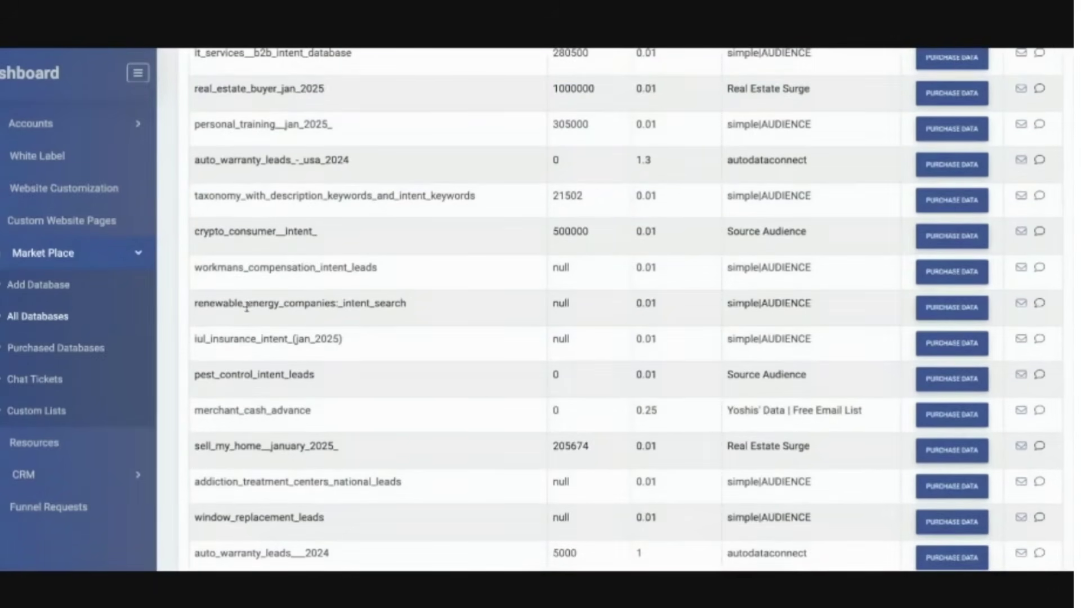
scroll(246, 307, up, 1)
scroll(254, 253, up, 2)
drag(203, 237, 291, 236)
scroll(292, 237, up, 2)
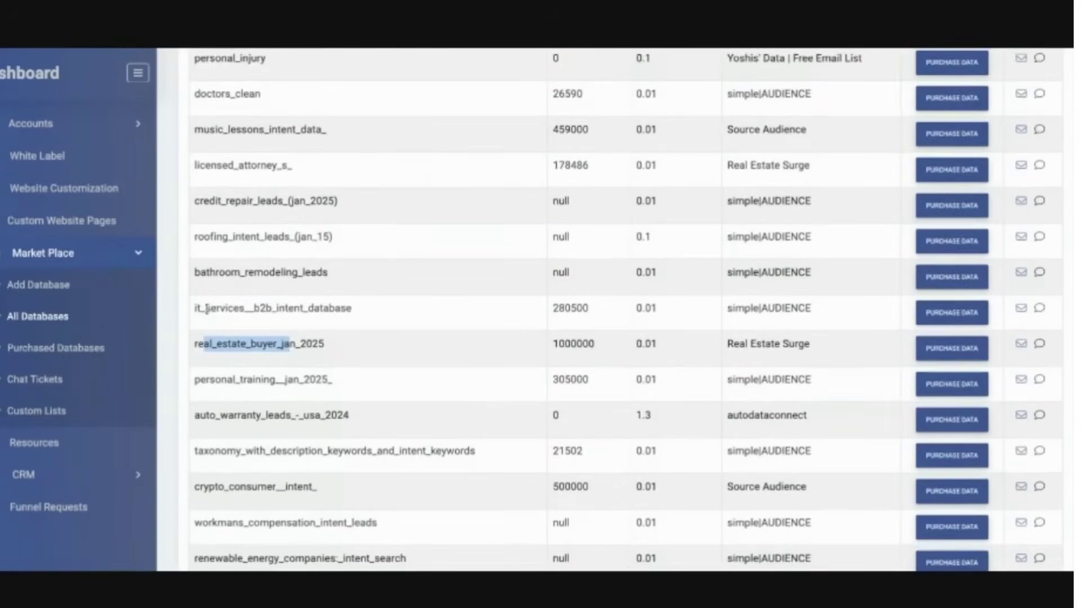
drag(196, 309, 356, 313)
scroll(330, 194, up, 1)
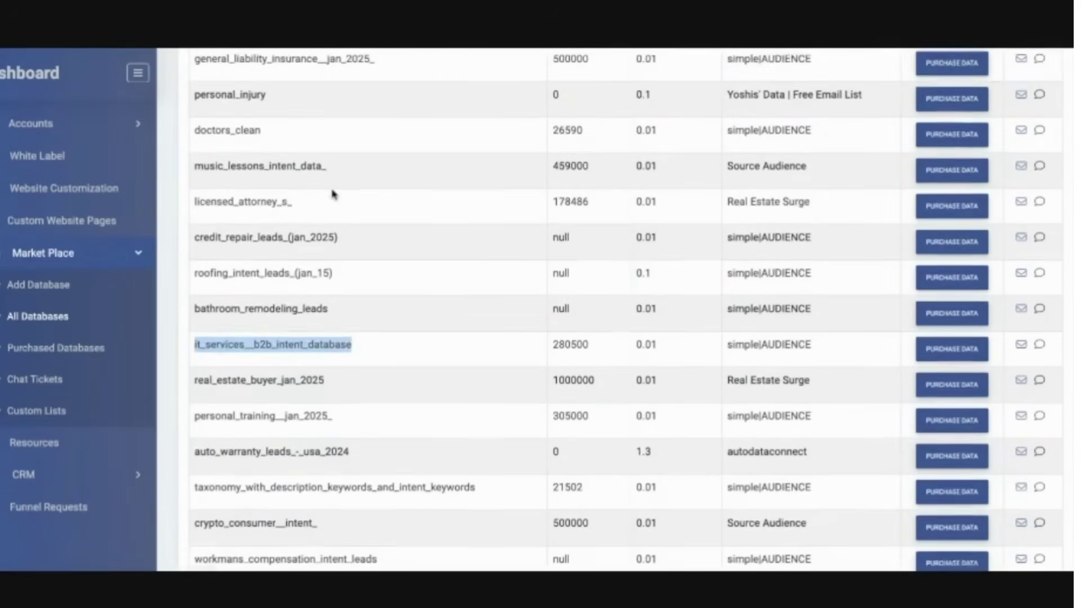
click(331, 194)
scroll(335, 178, up, 2)
scroll(338, 126, up, 1)
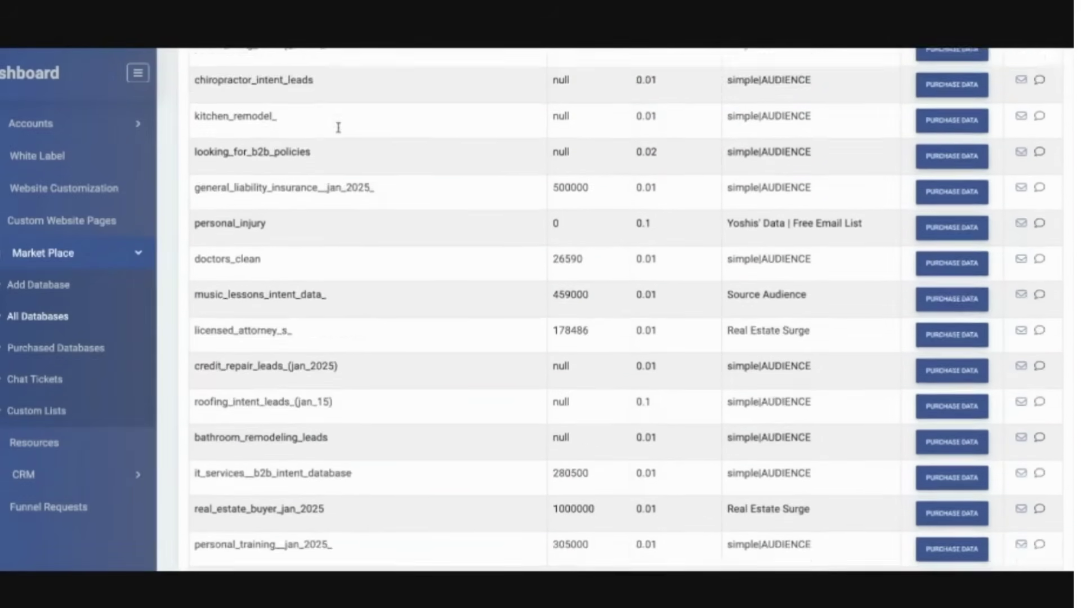
scroll(338, 125, up, 2)
scroll(625, 310, up, 1)
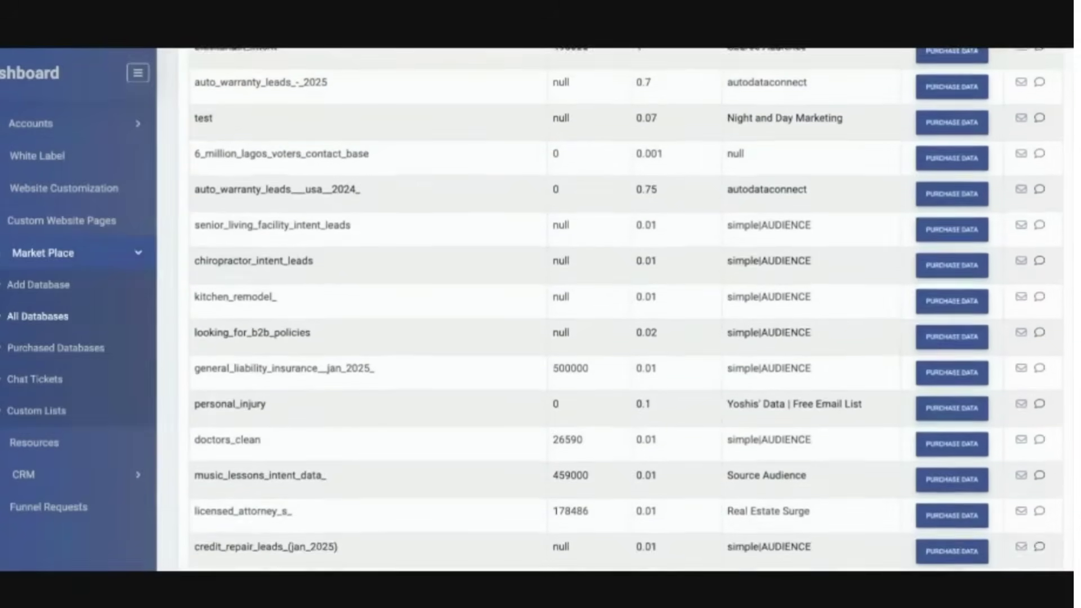
scroll(626, 311, up, 2)
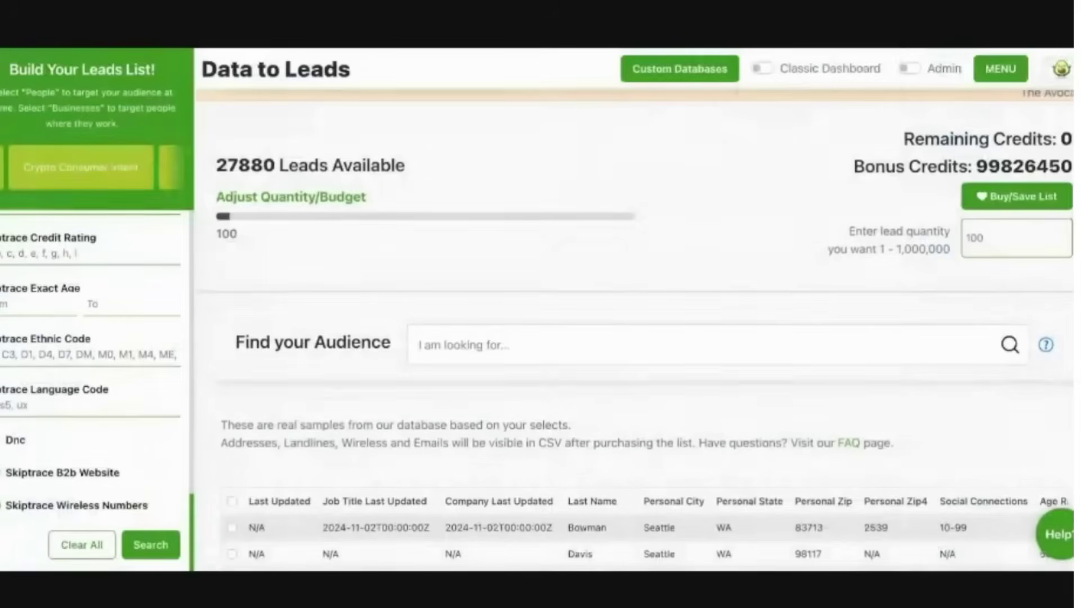
scroll(69, 410, up, 5)
scroll(83, 467, up, 3)
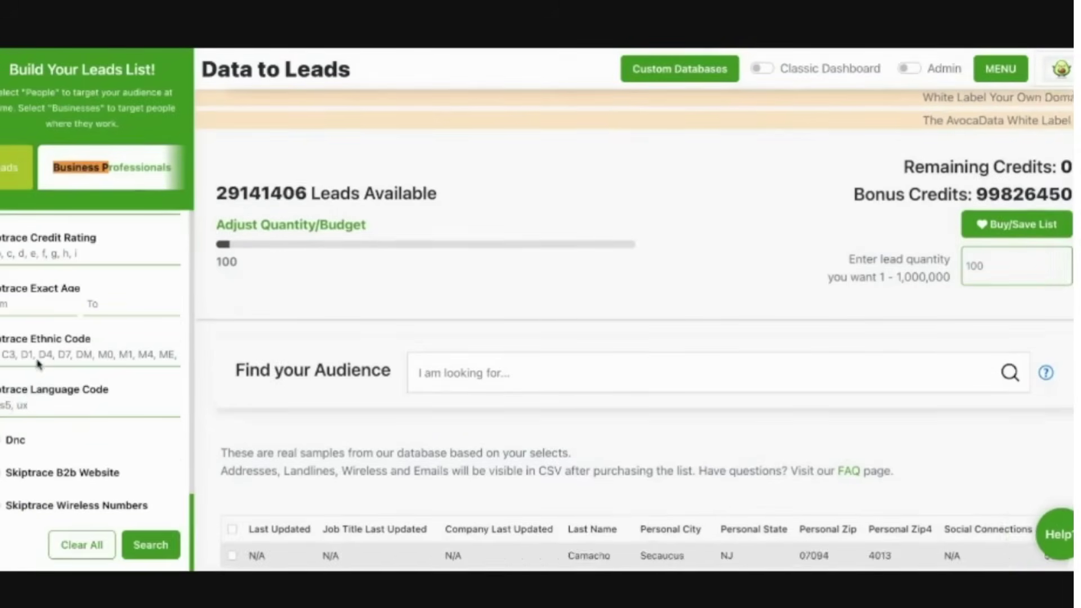
- Rerun the search on Business Professionals, yielding 8,706,303 available leads
click(151, 544)
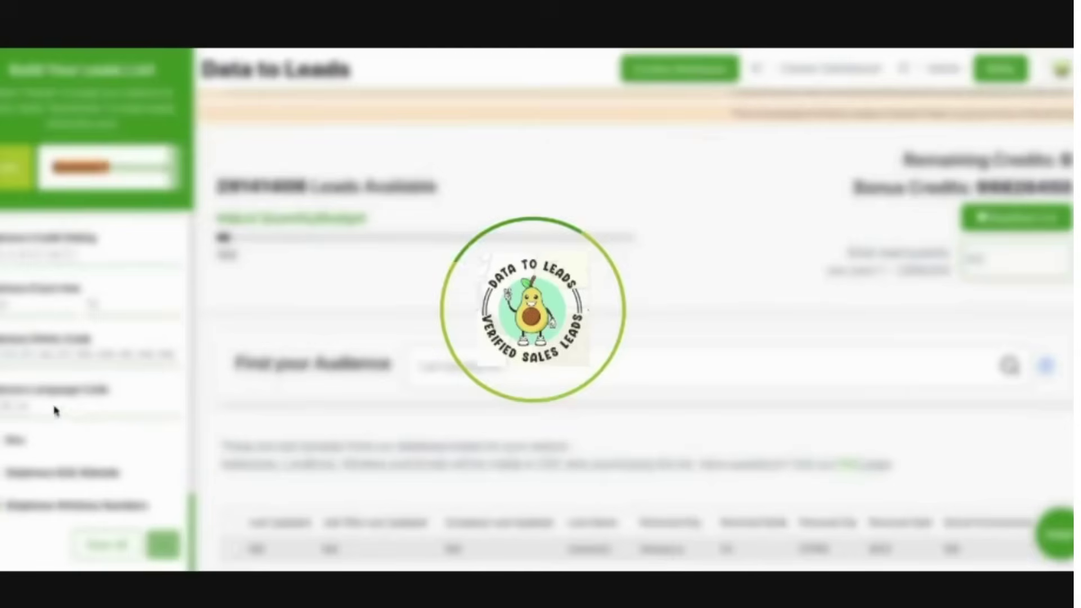
scroll(289, 285, down, 2)
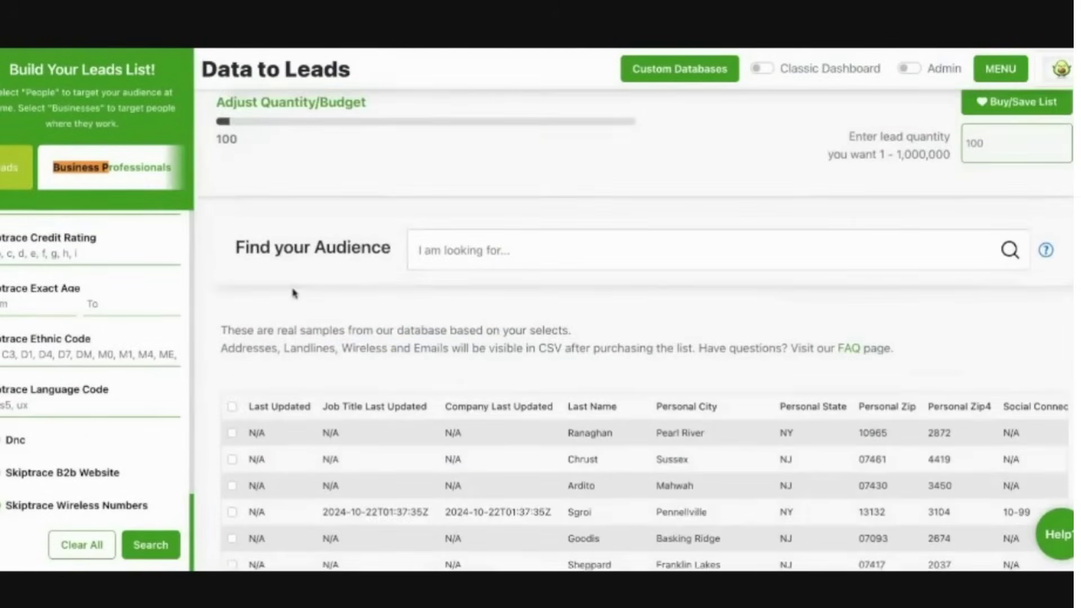
scroll(290, 290, up, 1)
scroll(262, 182, up, 1)
scroll(590, 293, up, 1)
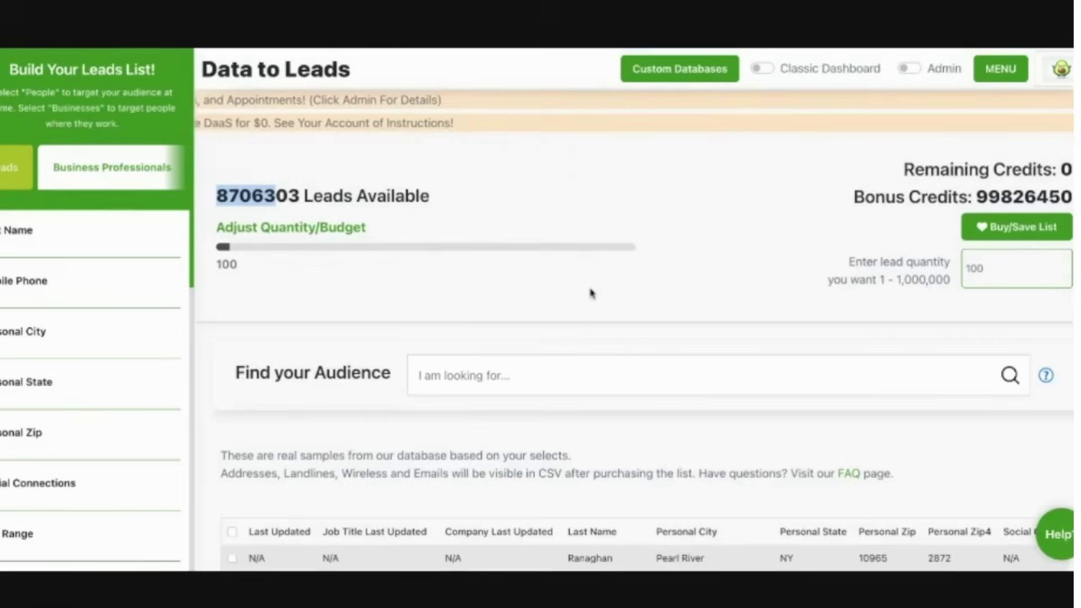